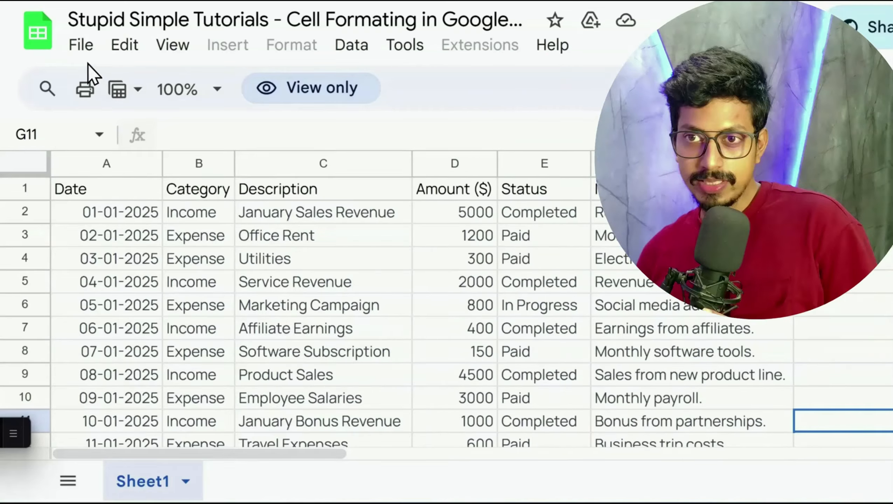
Make an editable copy of the view-only cell formatting spreadsheet
{"action": "left_click", "coordinate": [81, 45]}
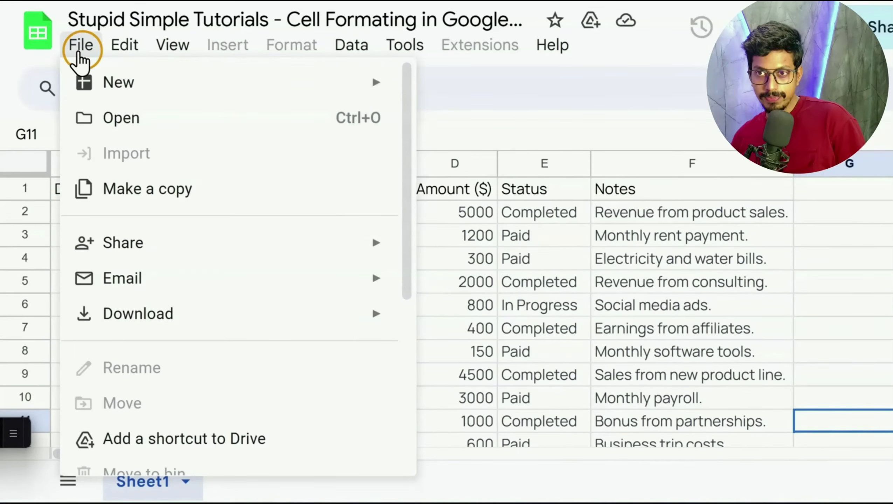
{"action": "left_click", "coordinate": [145, 196]}
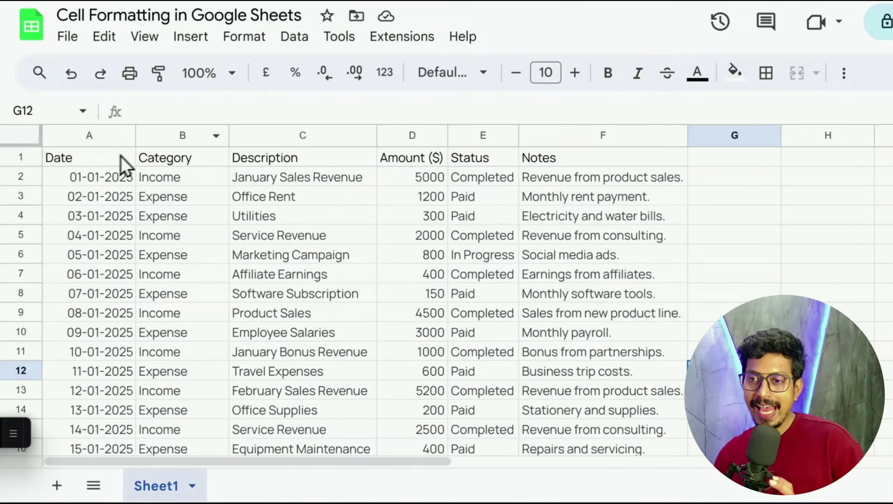
Make the header cells in row 1, from Date to Notes (A1:F1), bold
{"action": "left_click", "coordinate": [122, 158]}
{"action": "left_click", "coordinate": [200, 161]}
{"action": "left_click", "coordinate": [369, 159]}
{"action": "left_click", "coordinate": [428, 159]}
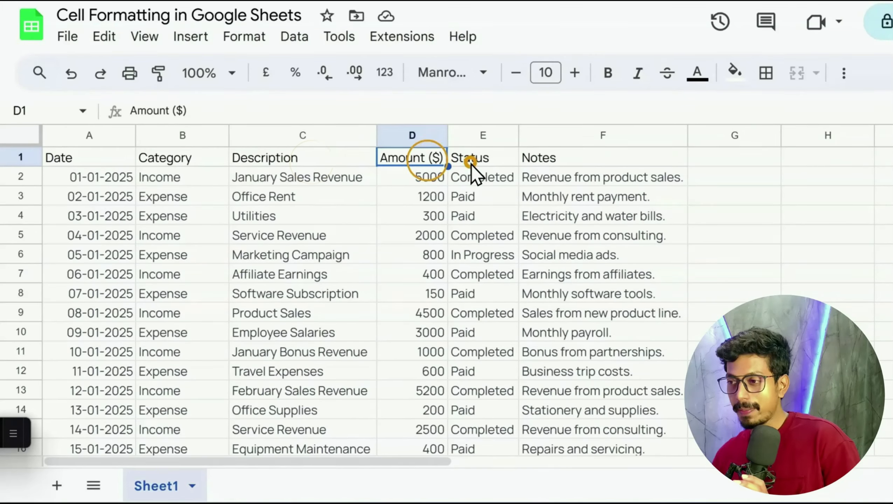
{"action": "left_click", "coordinate": [470, 161]}
{"action": "left_click", "coordinate": [538, 157]}
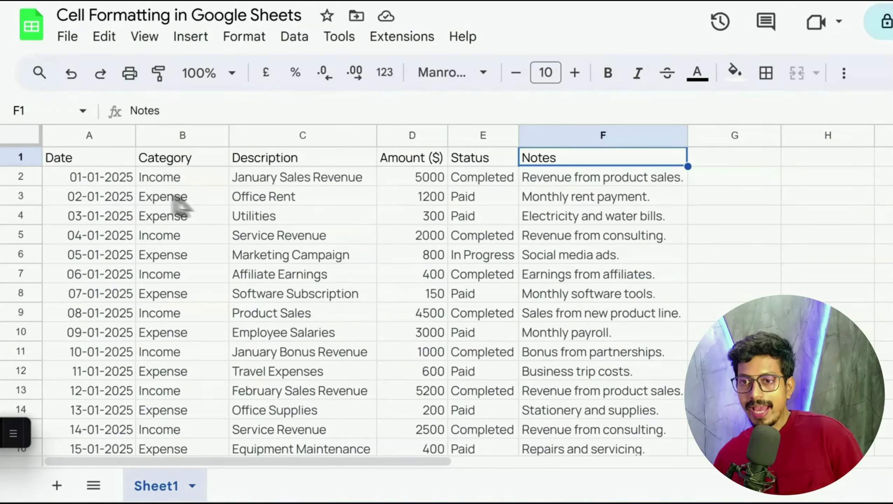
{"action": "left_click", "coordinate": [119, 157]}
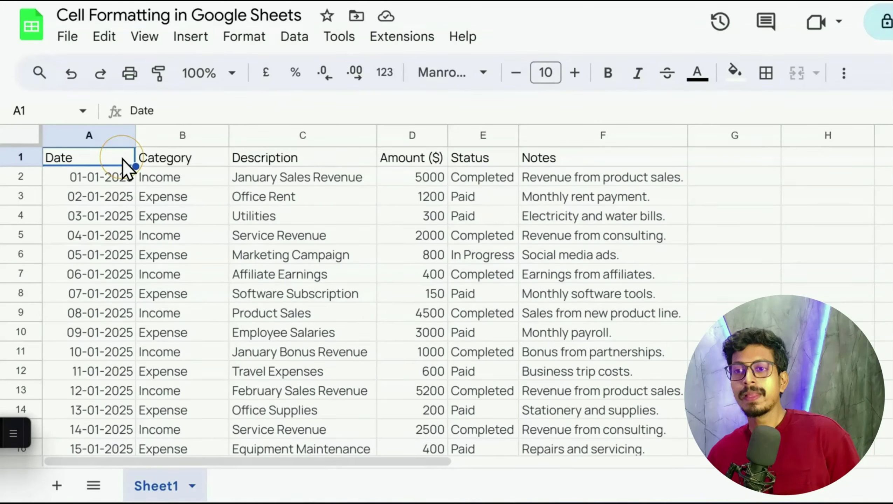
{"action": "left_click_drag", "start_coordinate": [124, 160], "coordinate": [558, 169]}
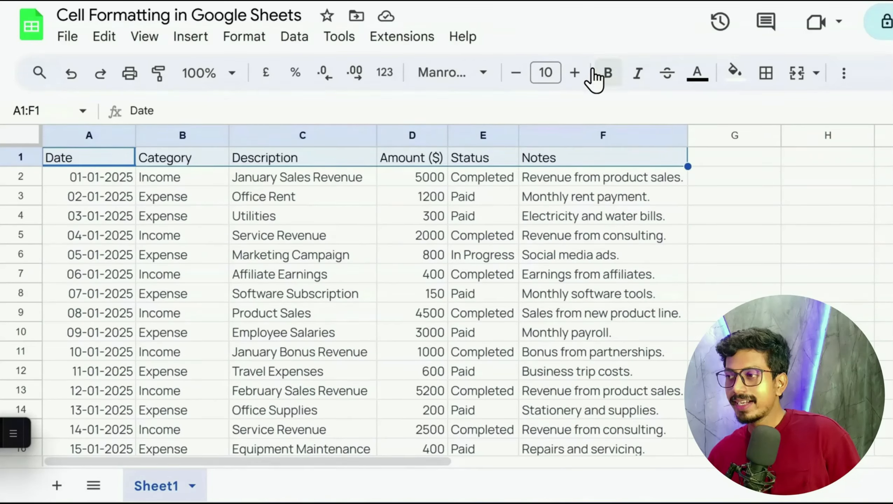
{"action": "left_click", "coordinate": [605, 74]}
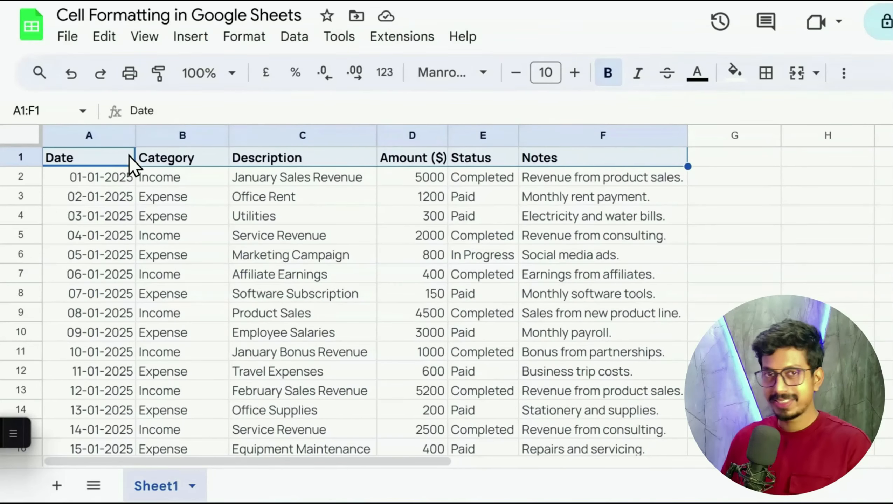
{"action": "left_click_drag", "start_coordinate": [127, 195], "coordinate": [188, 182]}
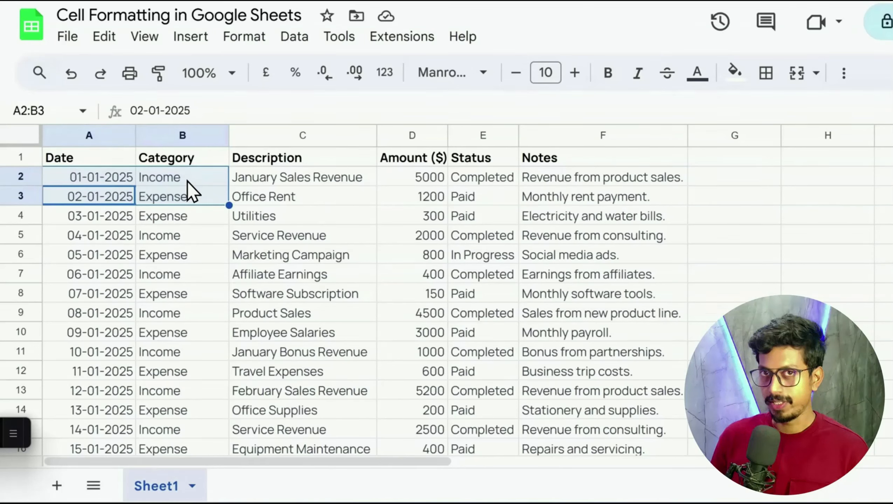
{"action": "left_click", "coordinate": [275, 198]}
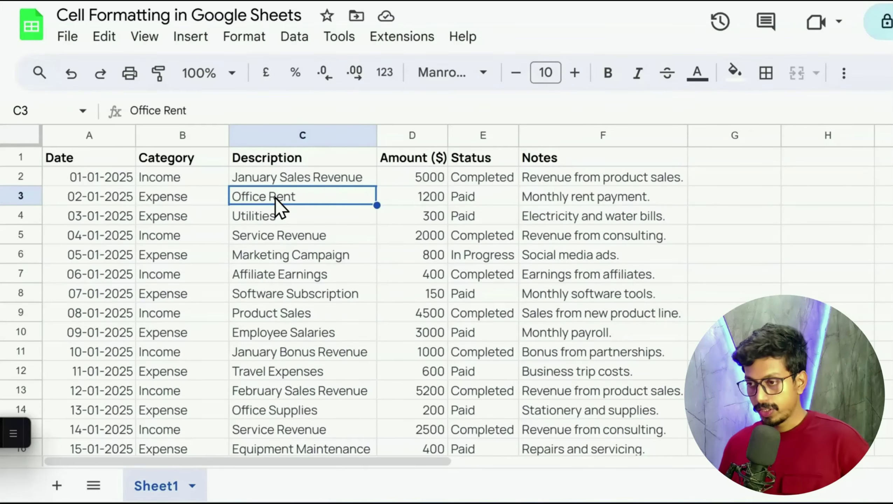
{"action": "left_click", "coordinate": [250, 277]}
{"action": "scroll", "coordinate": [195, 328], "scroll_direction": "down", "scroll_amount": 3}
{"action": "scroll", "coordinate": [195, 328], "scroll_direction": "up", "scroll_amount": 3}
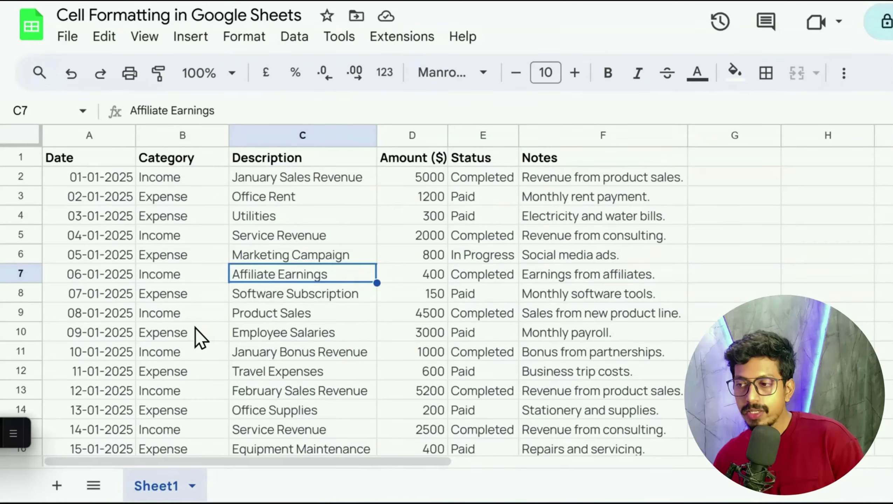
Make the whole of row 8, the first Software Subscription entry, bold
{"action": "left_click", "coordinate": [32, 298]}
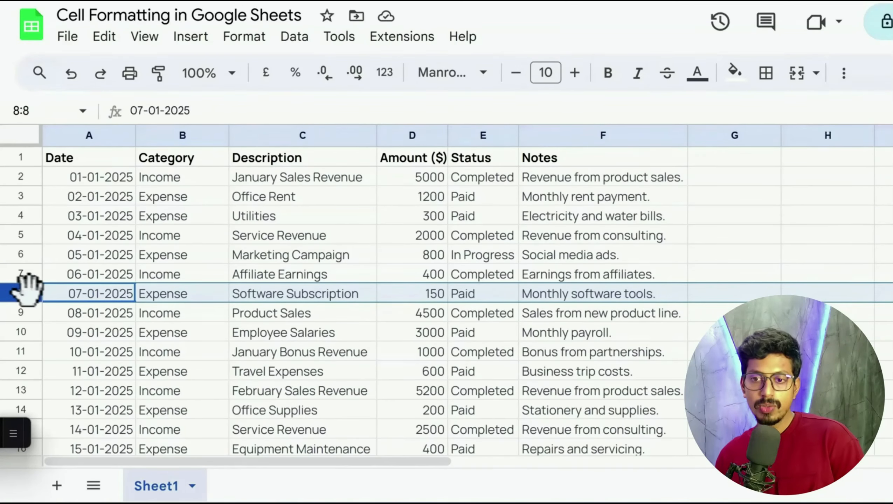
{"action": "left_click", "coordinate": [608, 74]}
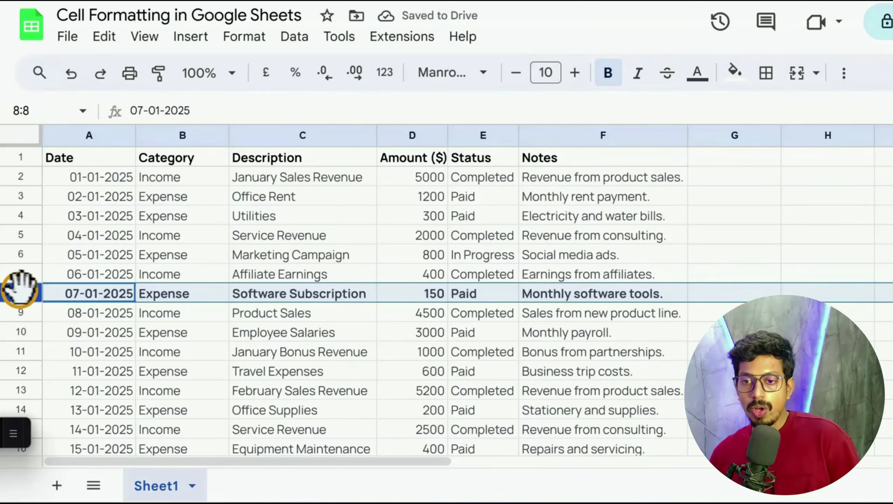
{"action": "left_click", "coordinate": [60, 275]}
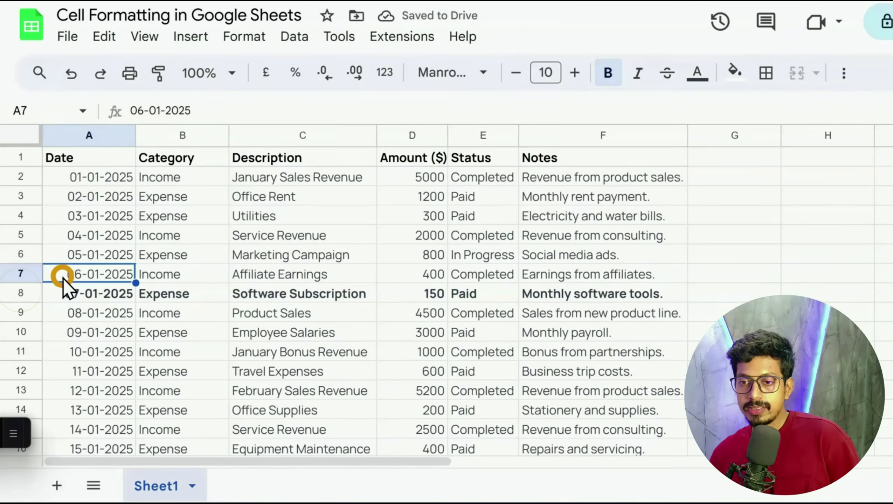
Try bold on the whole Amount ($) column and on the Office Rent amount in D3
{"action": "left_click", "coordinate": [413, 135]}
{"action": "left_click", "coordinate": [608, 74]}
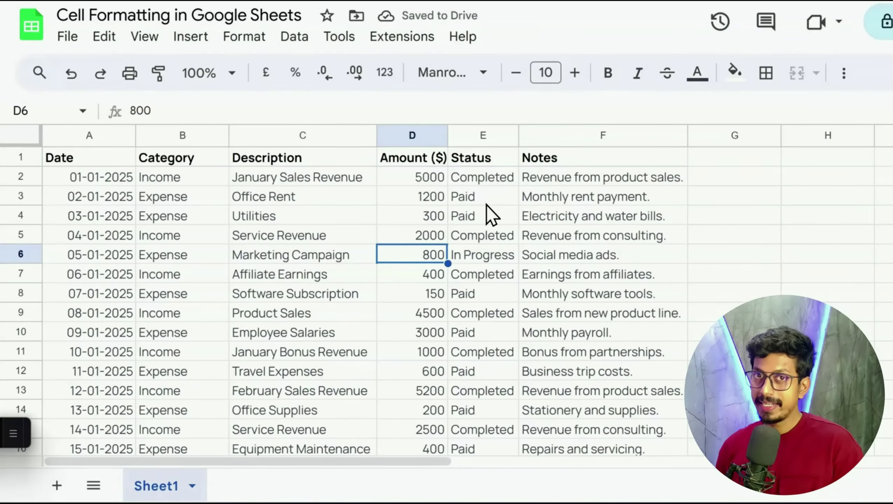
{"action": "left_click", "coordinate": [420, 198]}
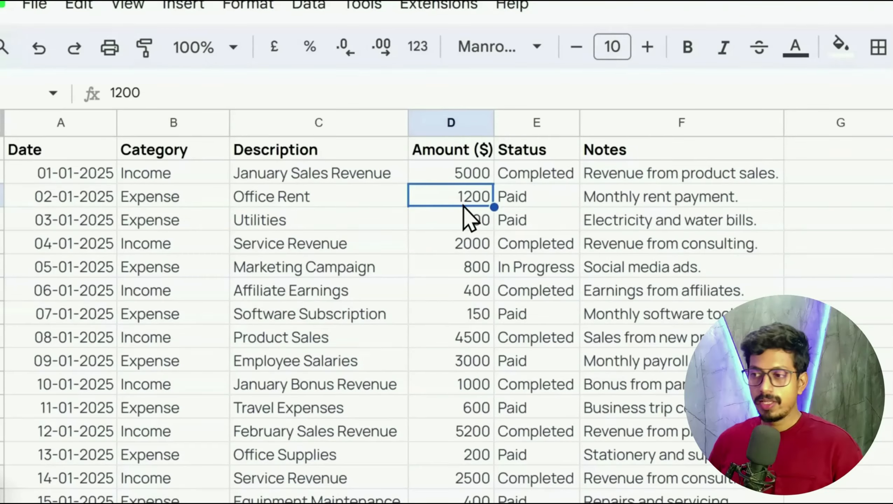
{"action": "left_click", "coordinate": [686, 49]}
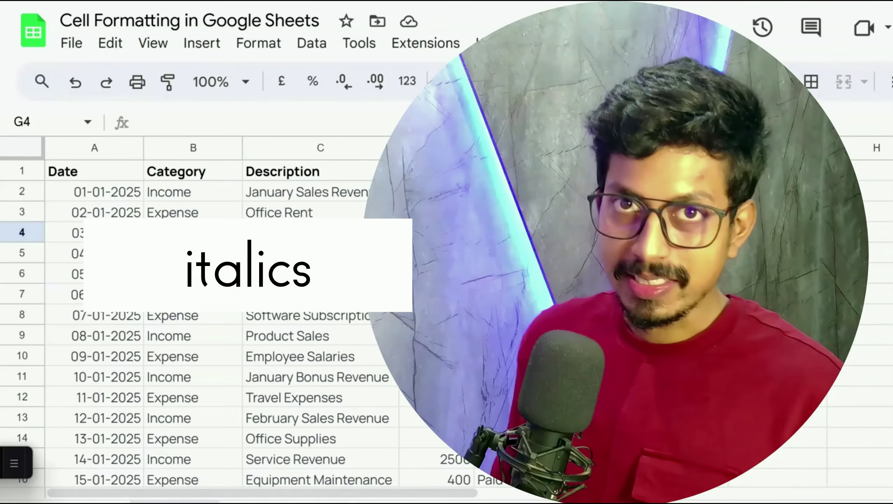
Italicize all the entries under the Notes header in F2:F21
{"action": "left_click", "coordinate": [777, 253]}
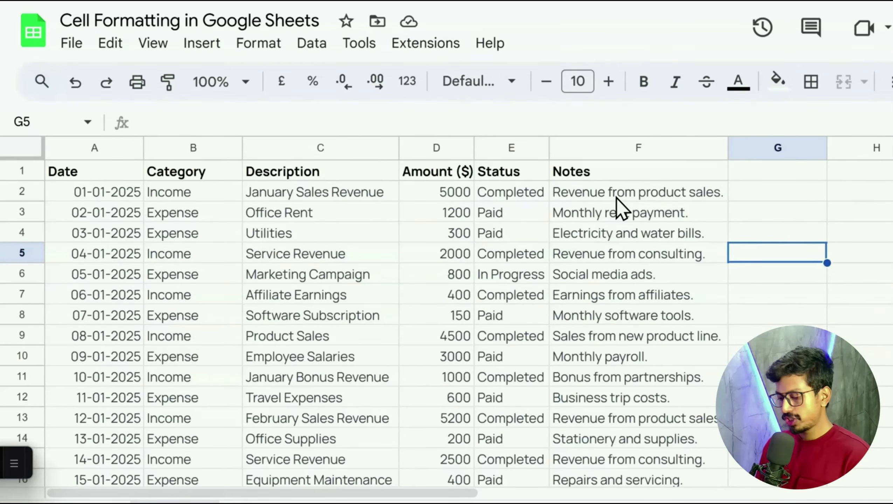
{"action": "left_click_drag", "start_coordinate": [616, 197], "coordinate": [629, 426]}
{"action": "scroll", "coordinate": [632, 416], "scroll_direction": "up", "scroll_amount": 3}
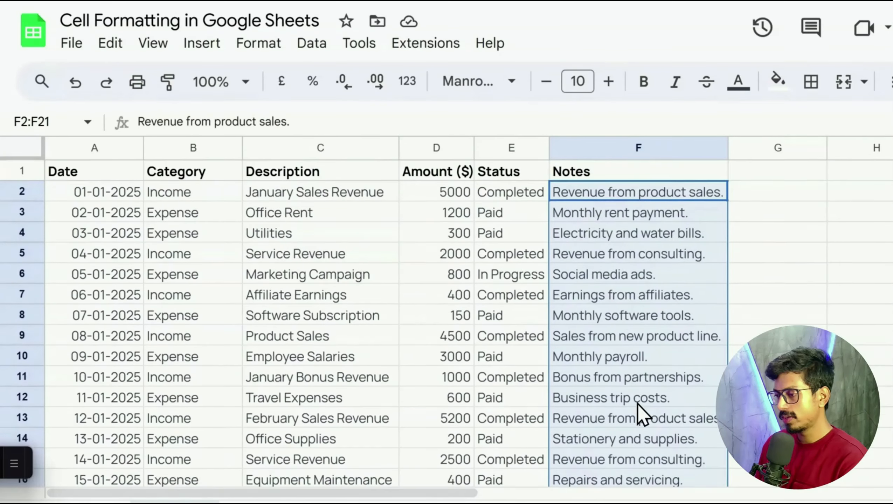
{"action": "left_click", "coordinate": [675, 89]}
{"action": "left_click", "coordinate": [740, 258]}
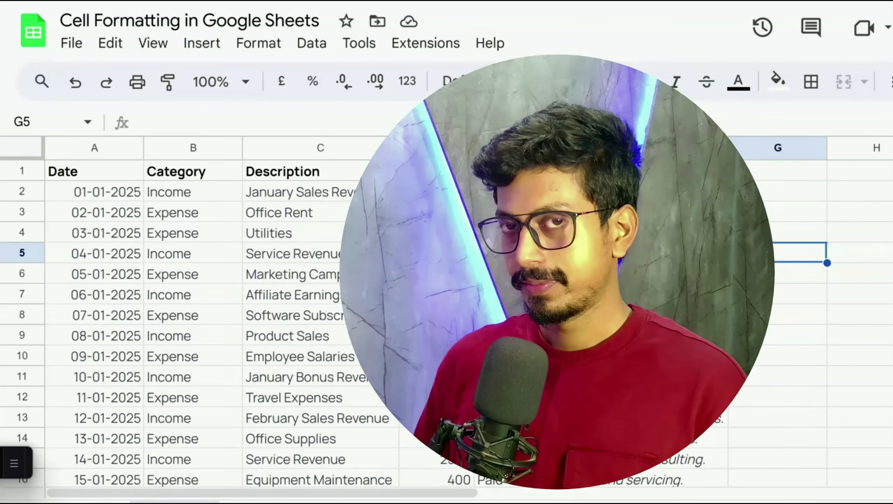
Look over the italicized notes and turn on italics for the empty cell G5
{"action": "scroll", "coordinate": [557, 328], "scroll_direction": "down", "scroll_amount": 3}
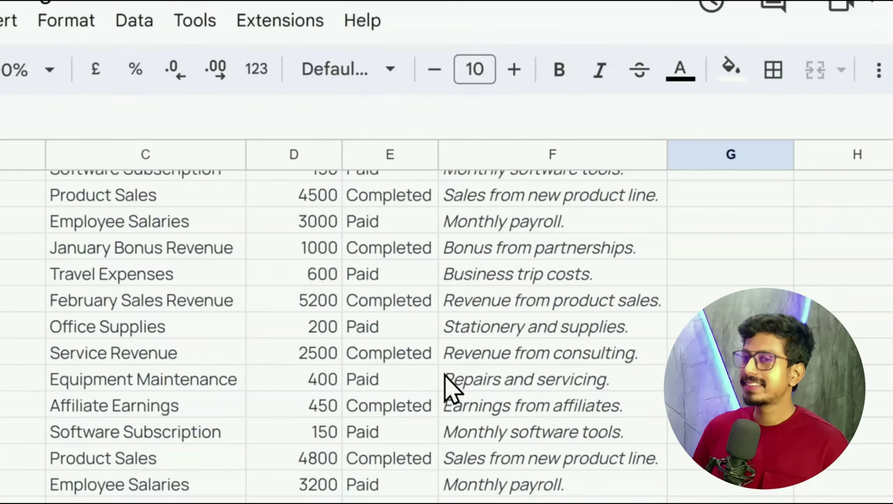
{"action": "scroll", "coordinate": [658, 357], "scroll_direction": "up", "scroll_amount": 3}
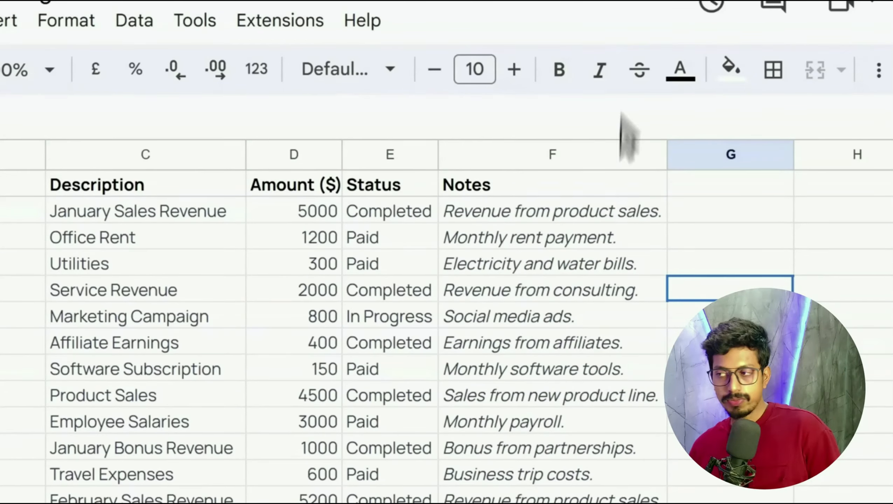
{"action": "left_click", "coordinate": [596, 78]}
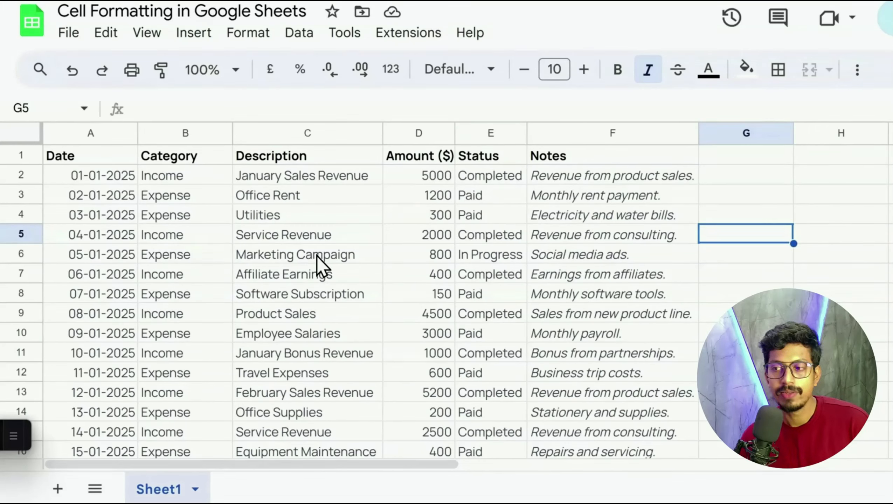
Underline the Marketing Campaign text in cell C6 of the Description column
{"action": "left_click", "coordinate": [317, 256]}
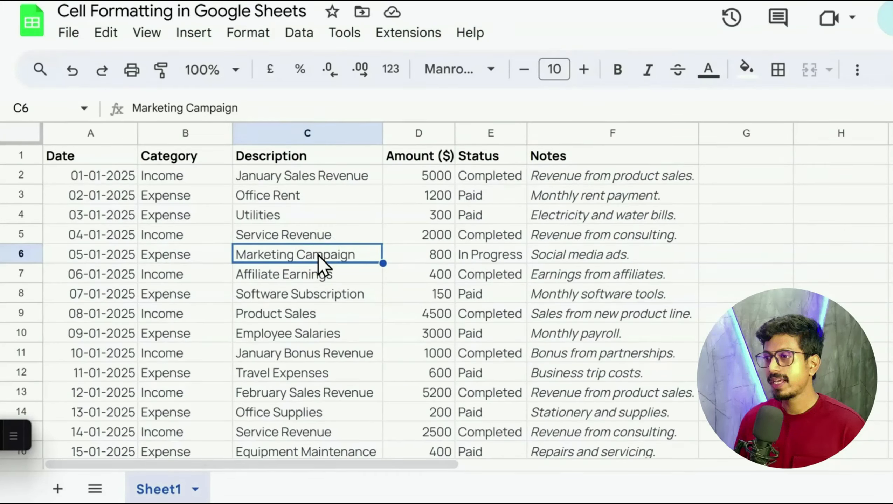
{"action": "left_click", "coordinate": [321, 255]}
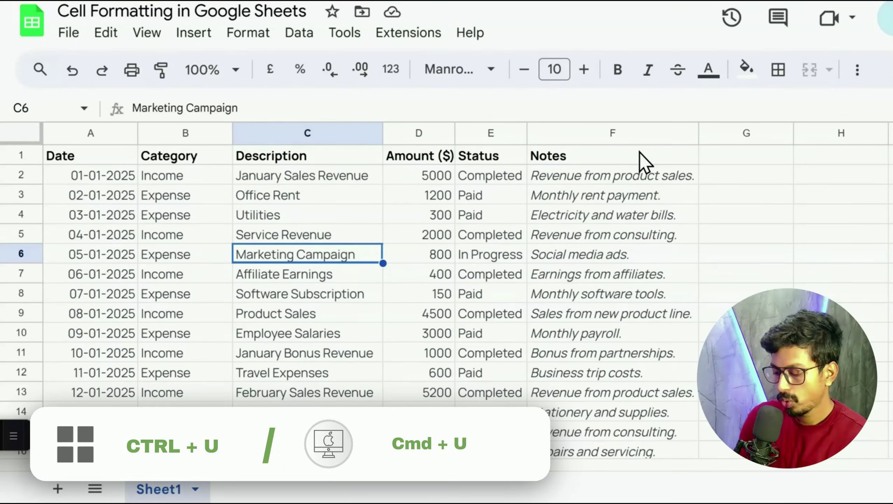
{"action": "key", "text": "ctrl+u"}
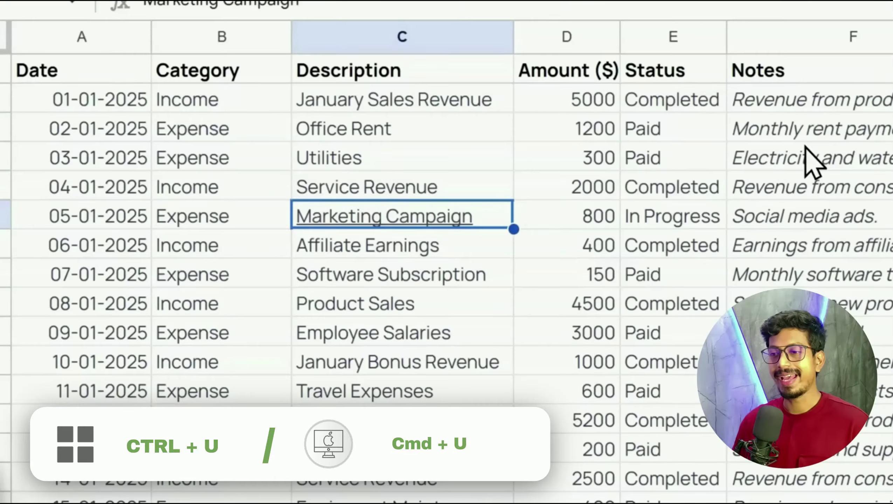
{"action": "left_click", "coordinate": [375, 299]}
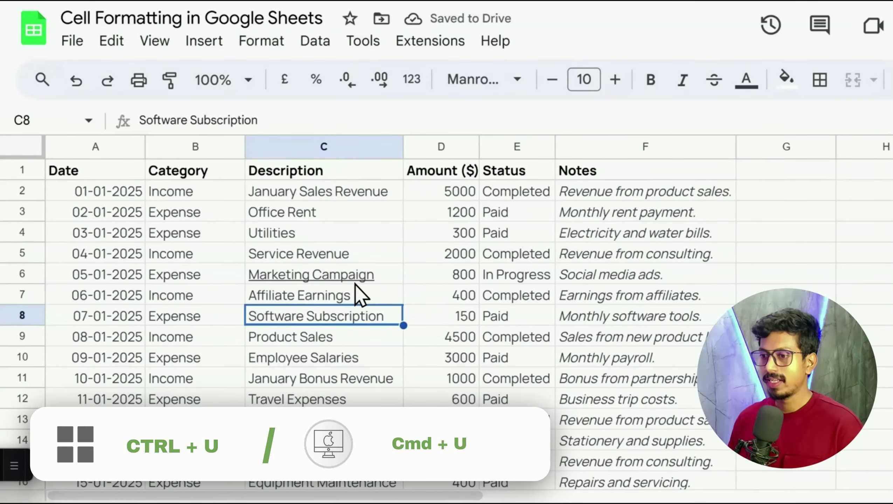
{"action": "left_click", "coordinate": [356, 278]}
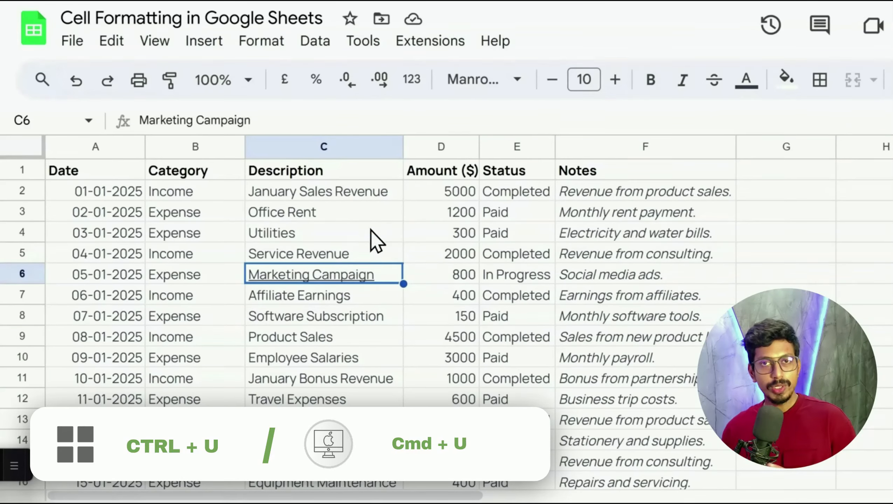
{"action": "left_click", "coordinate": [208, 44]}
{"action": "scroll", "coordinate": [275, 229], "scroll_direction": "down", "scroll_amount": 4}
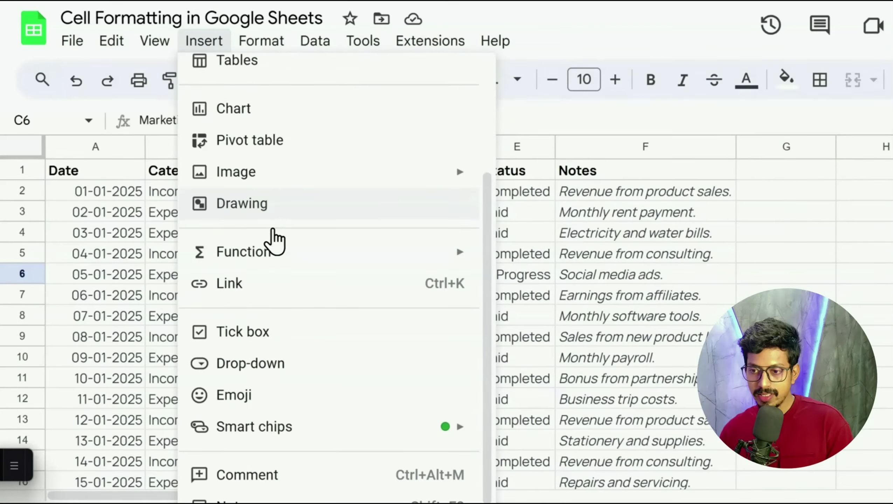
{"action": "left_click", "coordinate": [268, 285]}
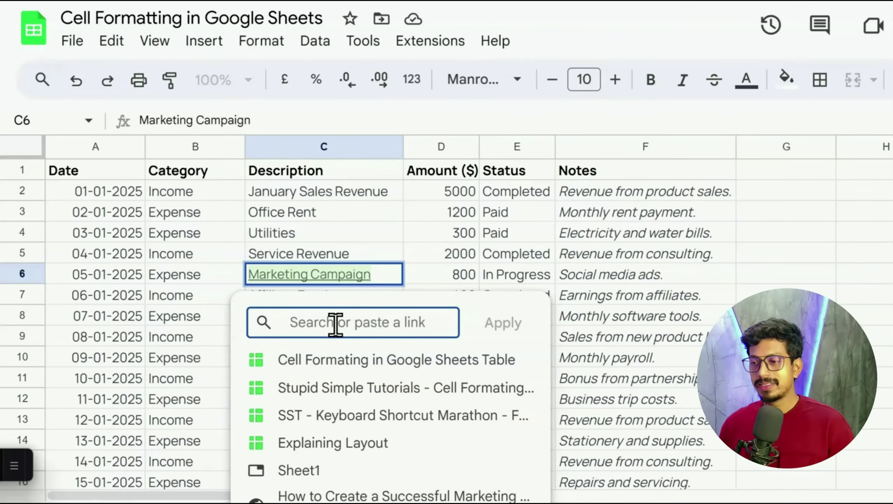
{"action": "left_click", "coordinate": [427, 279]}
{"action": "left_click", "coordinate": [375, 282]}
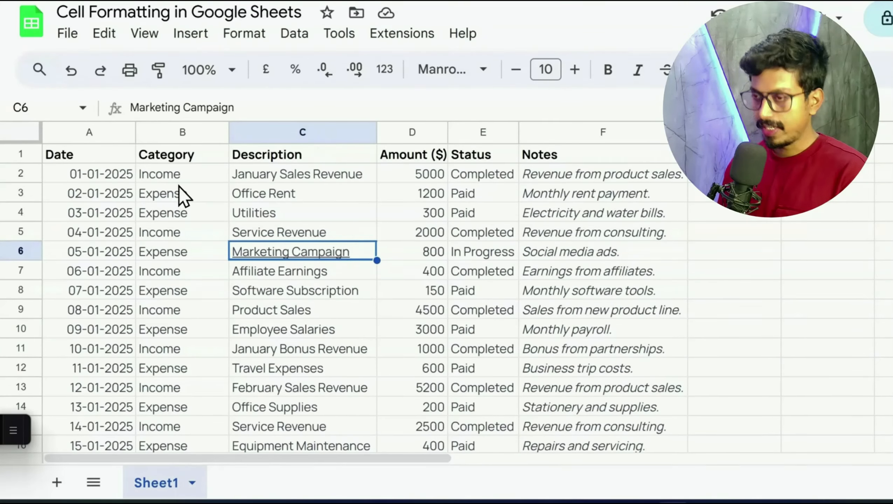
Examine the Income and Expense entries in the Category column
{"action": "left_click", "coordinate": [178, 199]}
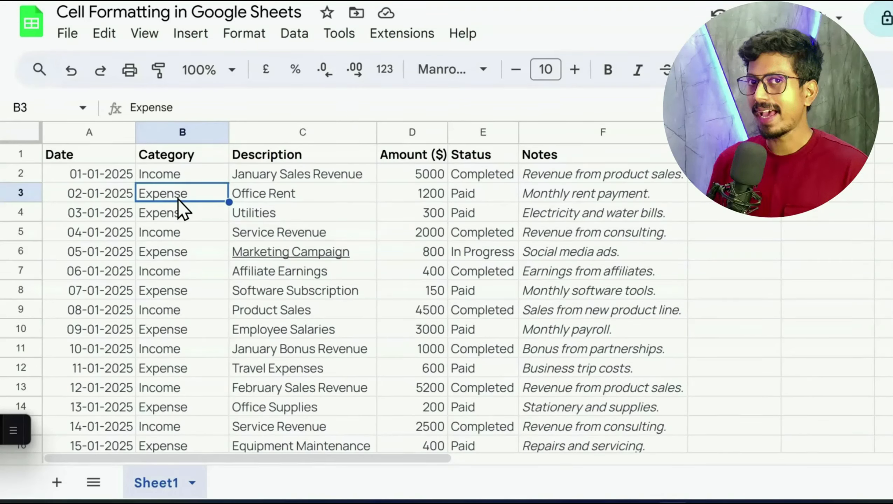
{"action": "left_click", "coordinate": [177, 221]}
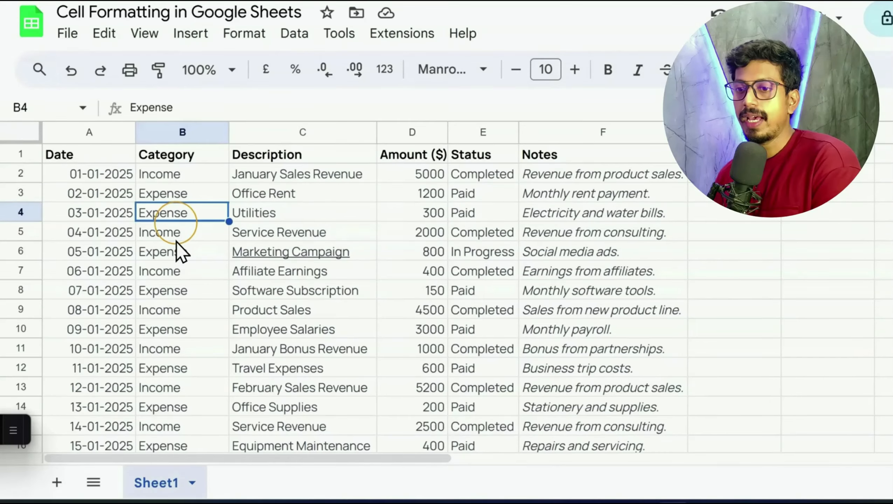
{"action": "left_click", "coordinate": [176, 239]}
{"action": "scroll", "coordinate": [180, 335], "scroll_direction": "down", "scroll_amount": 2}
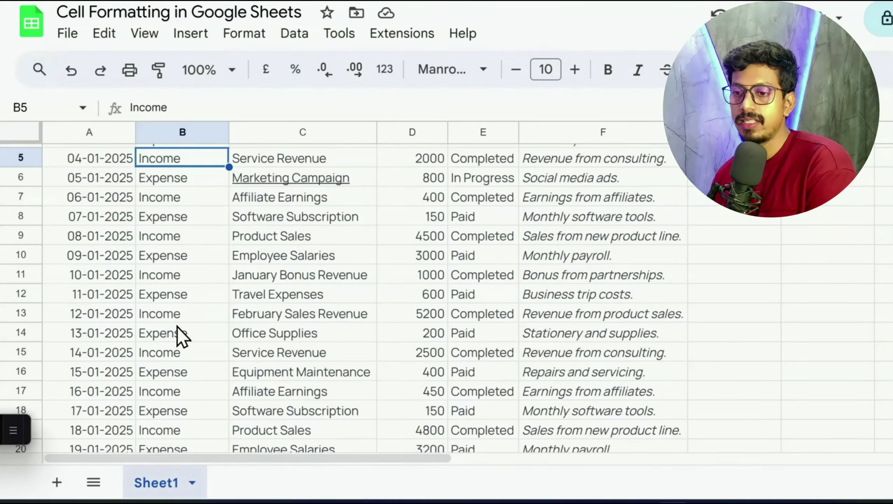
{"action": "scroll", "coordinate": [179, 335], "scroll_direction": "up", "scroll_amount": 2}
{"action": "left_click", "coordinate": [161, 197]}
{"action": "left_click", "coordinate": [167, 234]}
{"action": "left_click", "coordinate": [168, 255]}
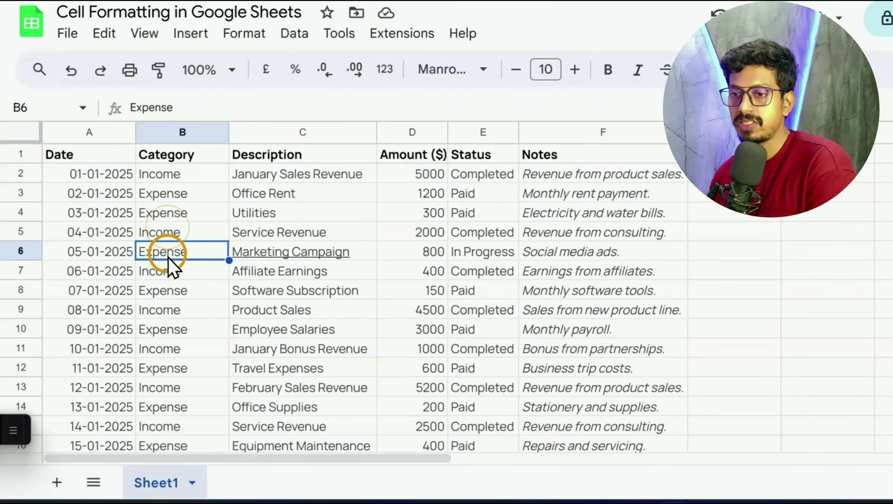
{"action": "left_click", "coordinate": [193, 196]}
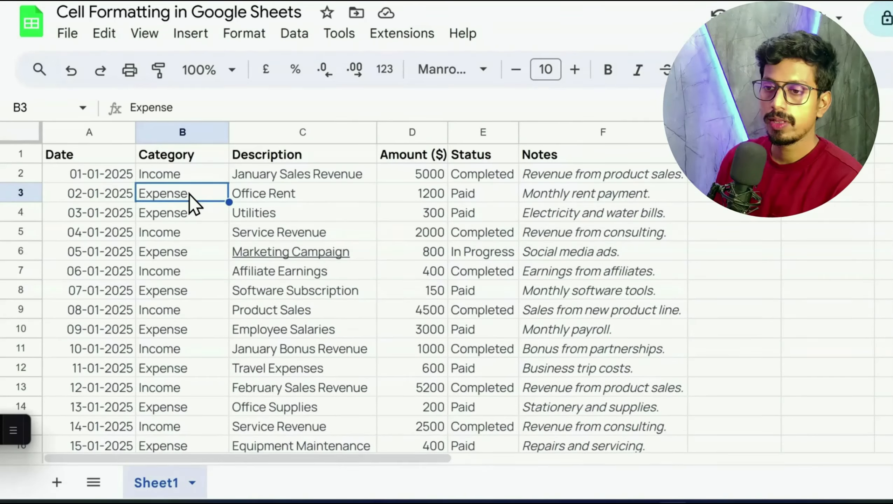
Colour the text of all Expense cells in the Category column, from B3 to B20, a dark pink
{"action": "left_click_drag", "start_coordinate": [189, 195], "coordinate": [195, 224]}
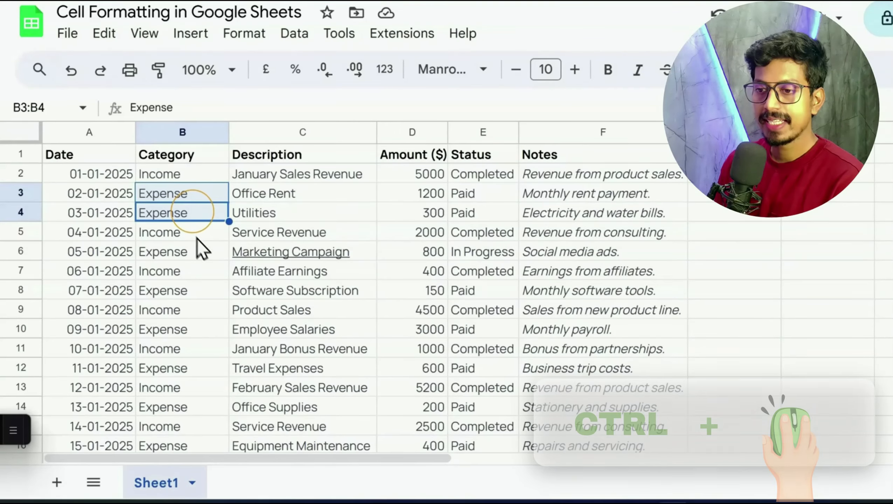
{"action": "left_click", "coordinate": [197, 250], "text": "ctrl"}
{"action": "left_click", "coordinate": [194, 290], "text": "ctrl"}
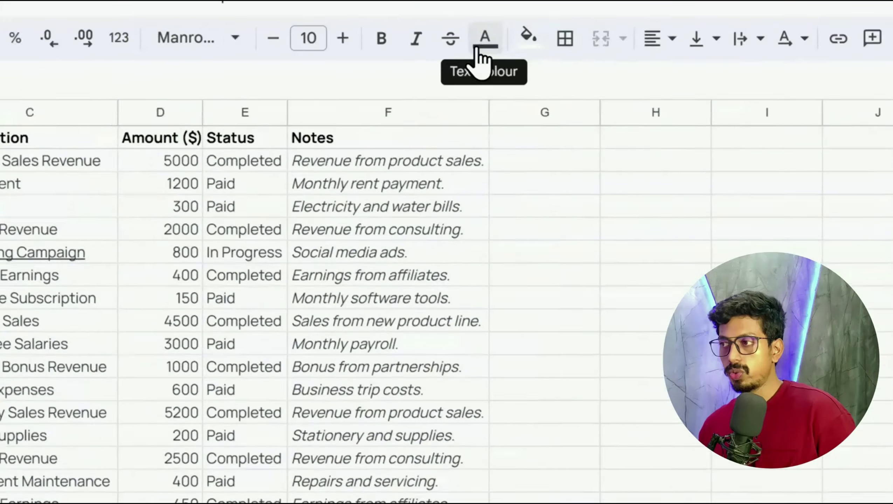
{"action": "left_click", "coordinate": [481, 43]}
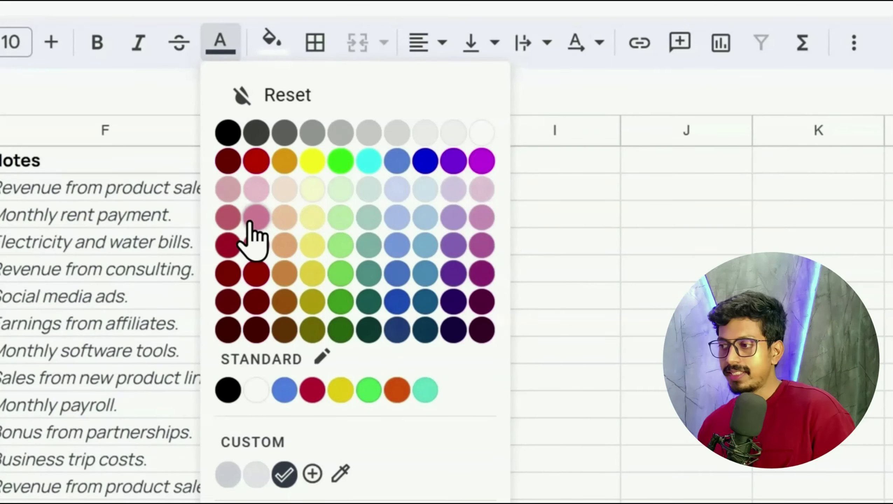
{"action": "left_click", "coordinate": [249, 251]}
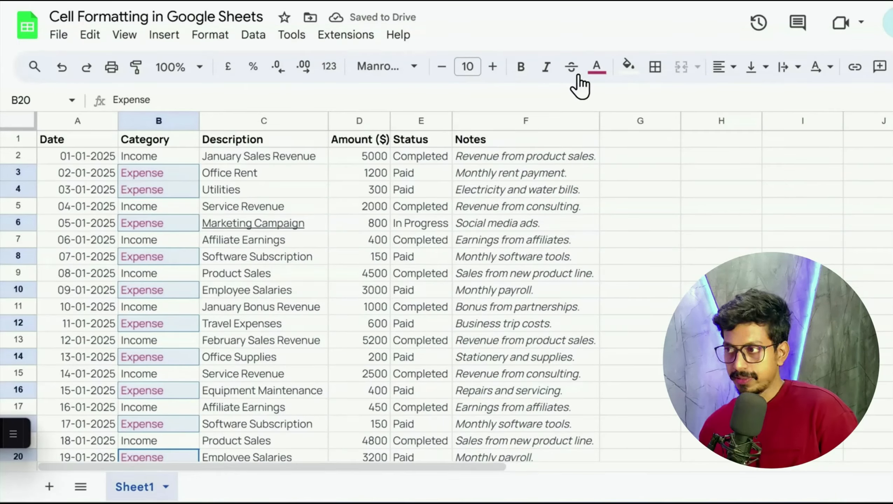
Colour the text of all Income cells in the Category column, from B2 to B21, dark green
{"action": "left_click", "coordinate": [155, 161]}
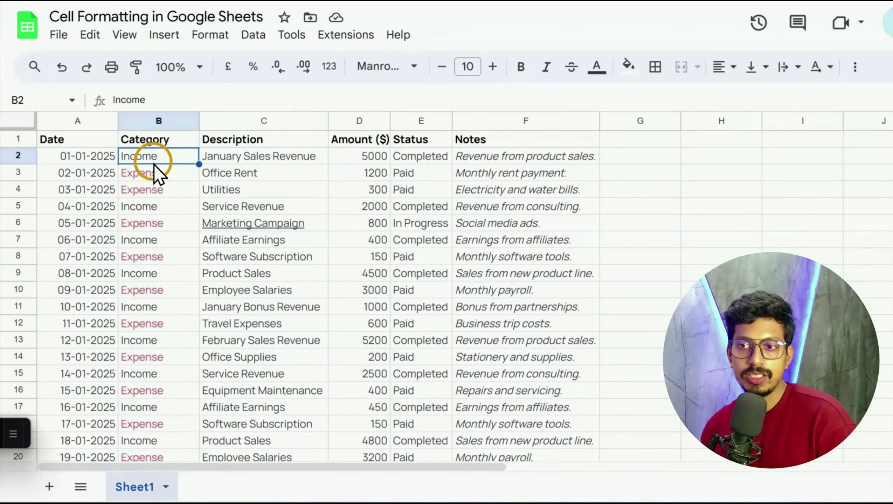
{"action": "left_click", "coordinate": [161, 210], "text": "ctrl"}
{"action": "left_click", "coordinate": [161, 242], "text": "ctrl"}
{"action": "left_click", "coordinate": [160, 274], "text": "ctrl"}
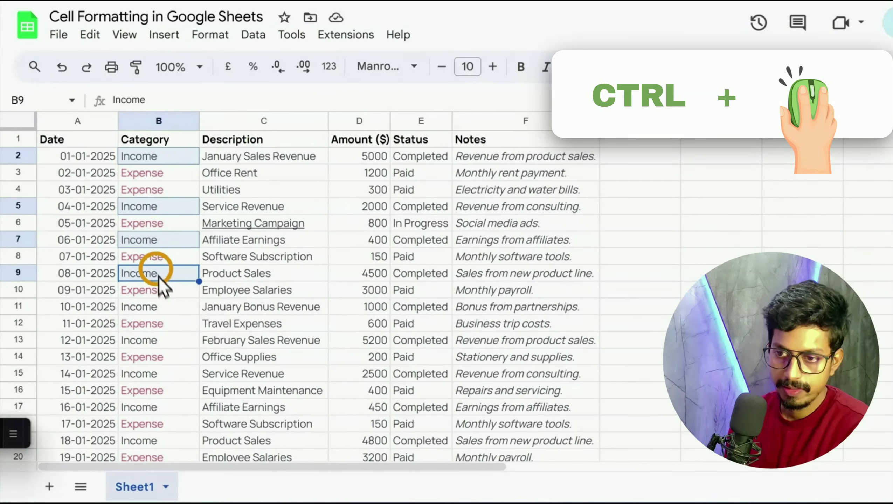
{"action": "left_click", "coordinate": [162, 306], "text": "ctrl"}
{"action": "left_click", "coordinate": [163, 340], "text": "ctrl"}
{"action": "left_click", "coordinate": [165, 373], "text": "ctrl"}
{"action": "left_click", "coordinate": [160, 403], "text": "ctrl"}
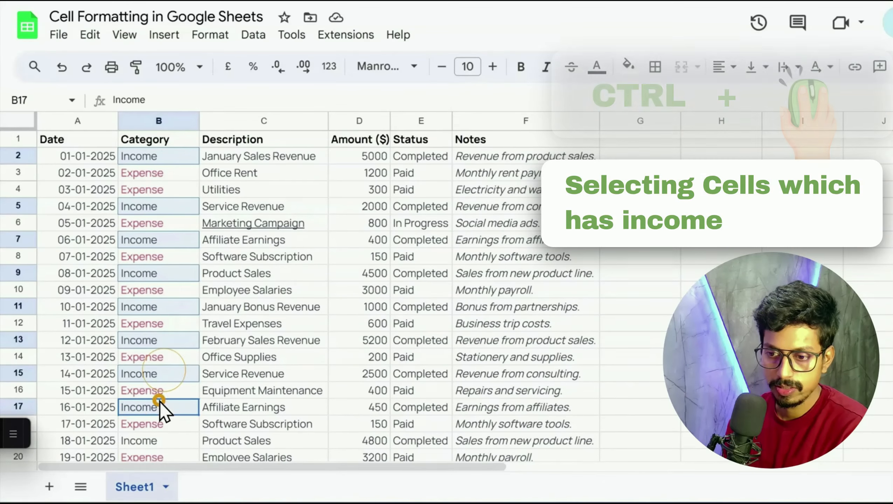
{"action": "scroll", "coordinate": [180, 364], "scroll_direction": "down", "scroll_amount": 3}
{"action": "left_click", "coordinate": [169, 368], "text": "ctrl"}
{"action": "left_click", "coordinate": [166, 401], "text": "ctrl"}
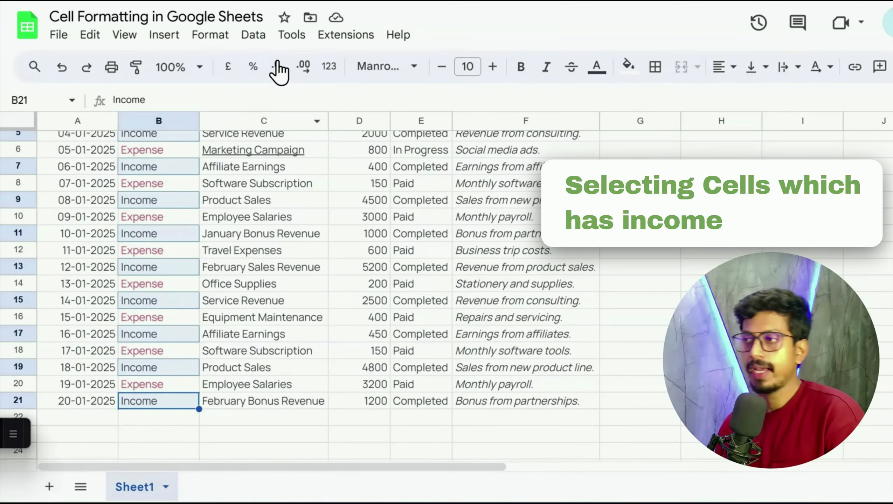
{"action": "left_click", "coordinate": [597, 67]}
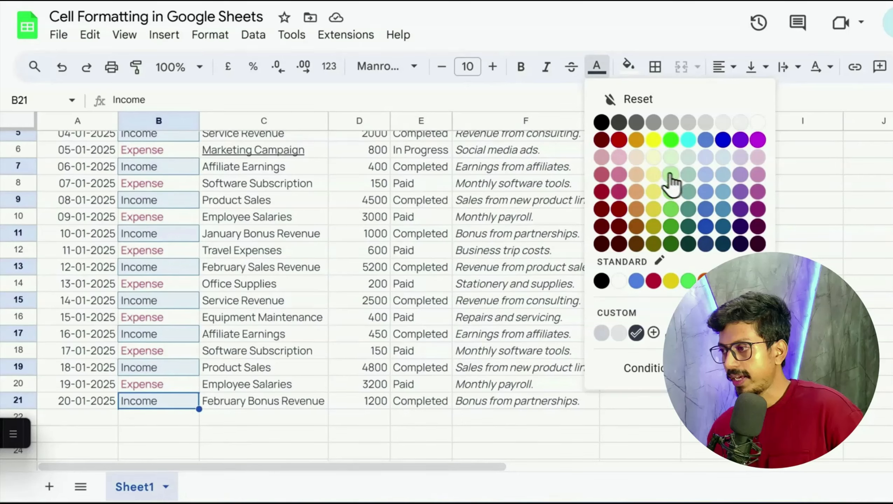
{"action": "left_click", "coordinate": [670, 227]}
{"action": "left_click", "coordinate": [421, 250]}
{"action": "scroll", "coordinate": [198, 246], "scroll_direction": "up", "scroll_amount": 3}
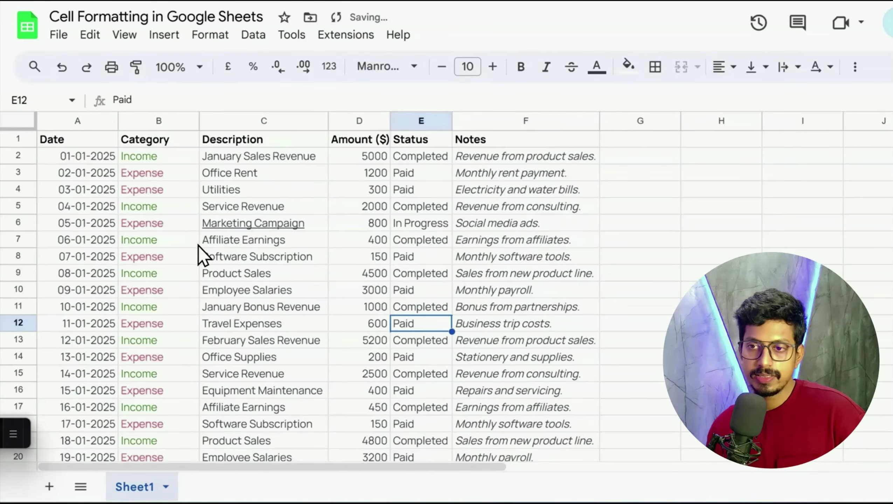
{"action": "key", "text": "ctrl+plus"}
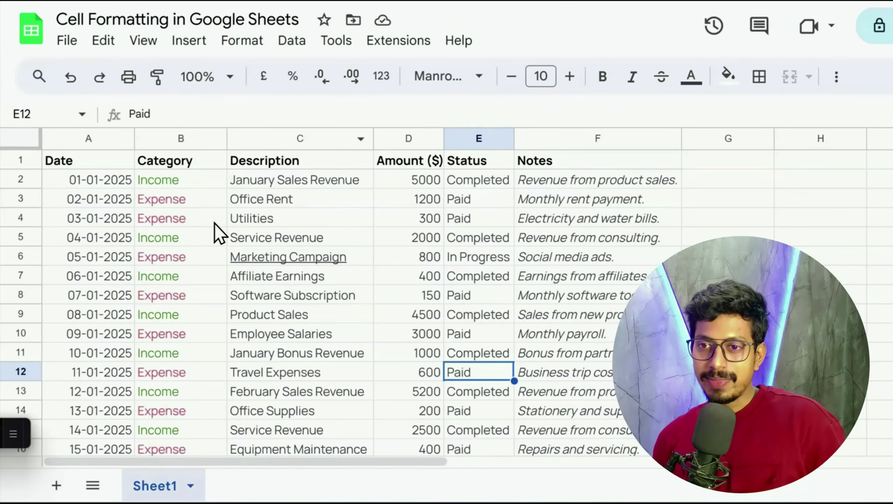
Increase the font size of the header cells A1:F1 to 12
{"action": "left_click", "coordinate": [121, 157]}
{"action": "key", "text": "shift+Right"}
{"action": "key", "text": "shift+Right"}
{"action": "left_click_drag", "start_coordinate": [120, 157], "coordinate": [549, 170]}
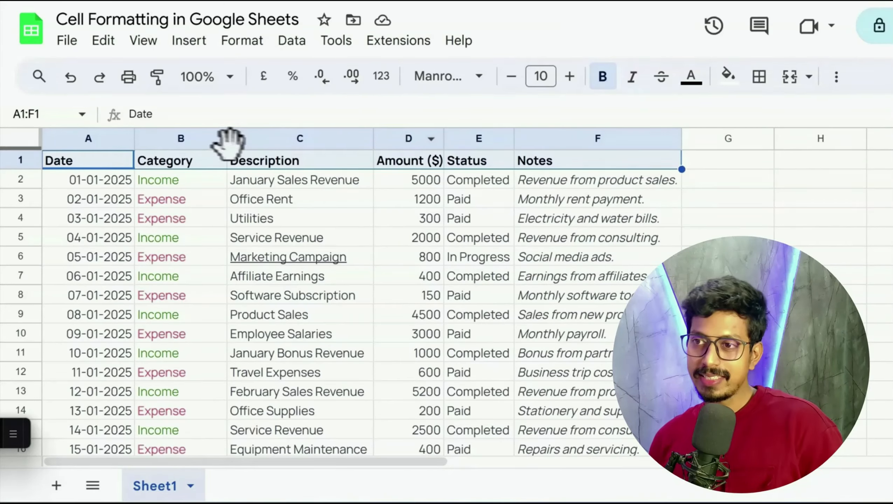
{"action": "left_click", "coordinate": [564, 85]}
{"action": "left_click", "coordinate": [565, 86]}
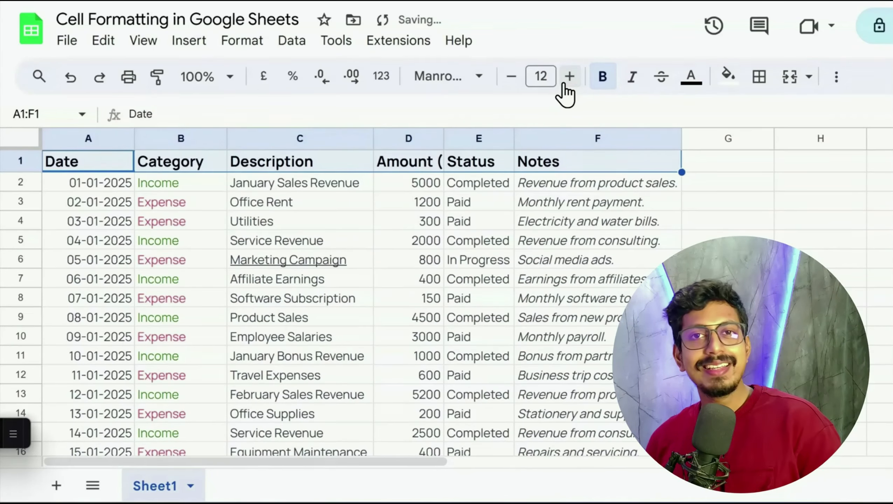
Reduce the header row's font size to 8, and restore it to 10
{"action": "left_click", "coordinate": [511, 84]}
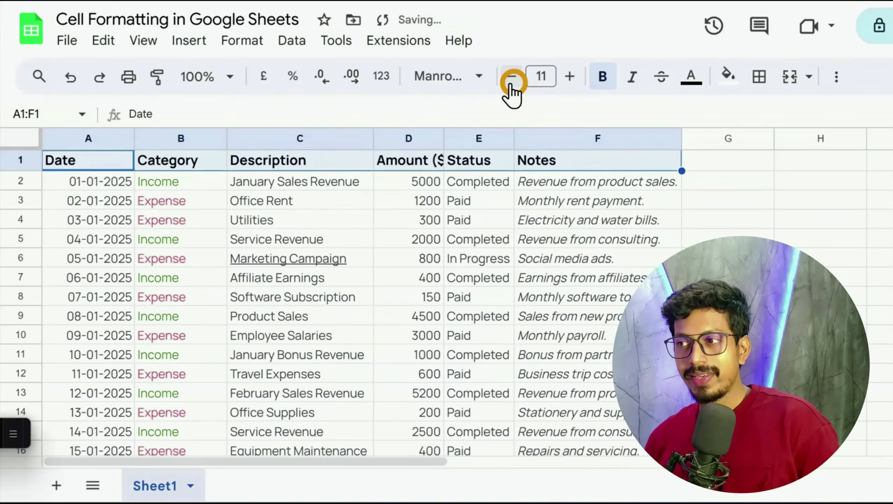
{"action": "left_click", "coordinate": [510, 85]}
{"action": "left_click", "coordinate": [511, 84]}
{"action": "left_click", "coordinate": [511, 85]}
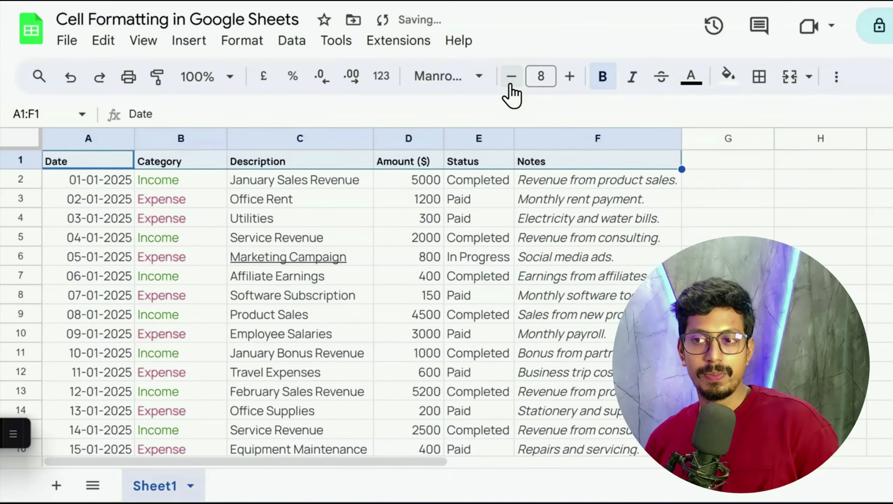
{"action": "left_click", "coordinate": [565, 88]}
{"action": "left_click", "coordinate": [565, 88]}
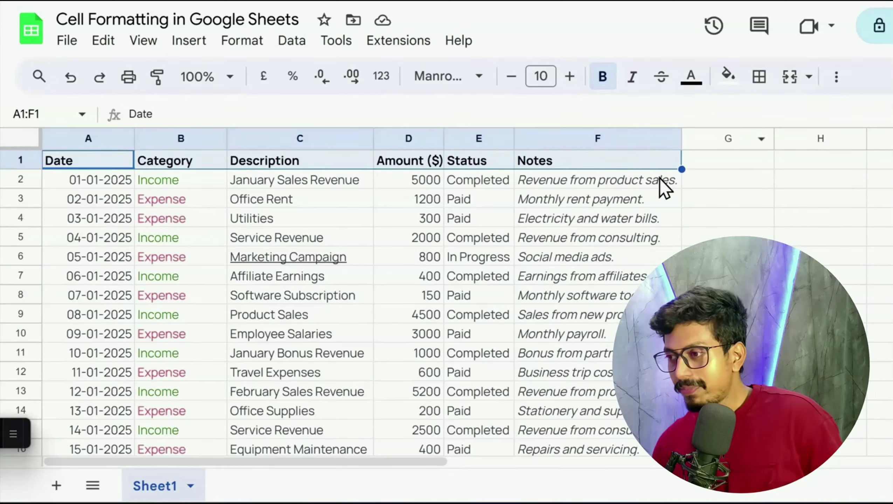
Set the font size of the notes in F2:F21 to 7
{"action": "left_click", "coordinate": [595, 182]}
{"action": "left_click_drag", "start_coordinate": [605, 185], "coordinate": [567, 394]}
{"action": "scroll", "coordinate": [591, 318], "scroll_direction": "down", "scroll_amount": 3}
{"action": "scroll", "coordinate": [565, 318], "scroll_direction": "up", "scroll_amount": 3}
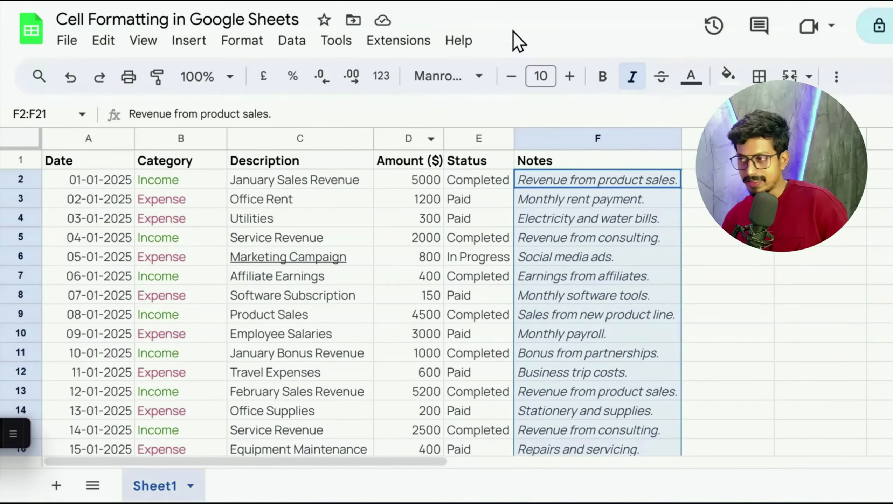
{"action": "left_click", "coordinate": [511, 84]}
{"action": "left_click", "coordinate": [510, 84]}
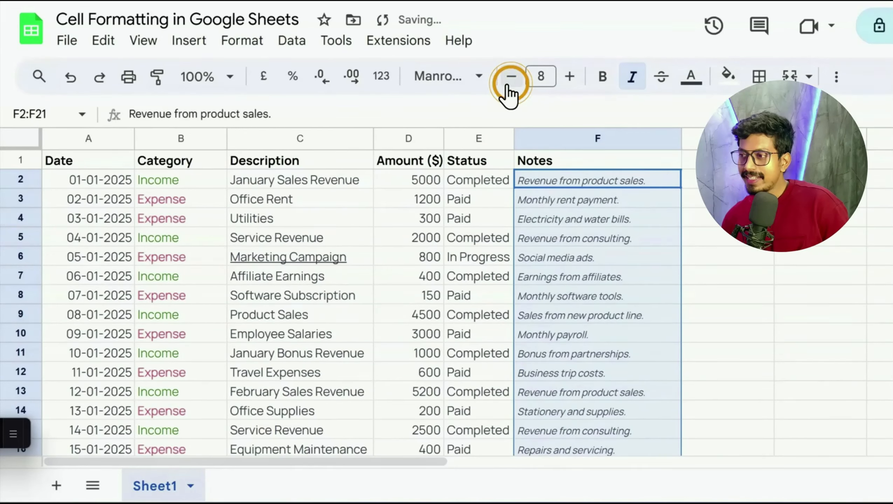
{"action": "left_click", "coordinate": [510, 85]}
{"action": "left_click", "coordinate": [755, 244]}
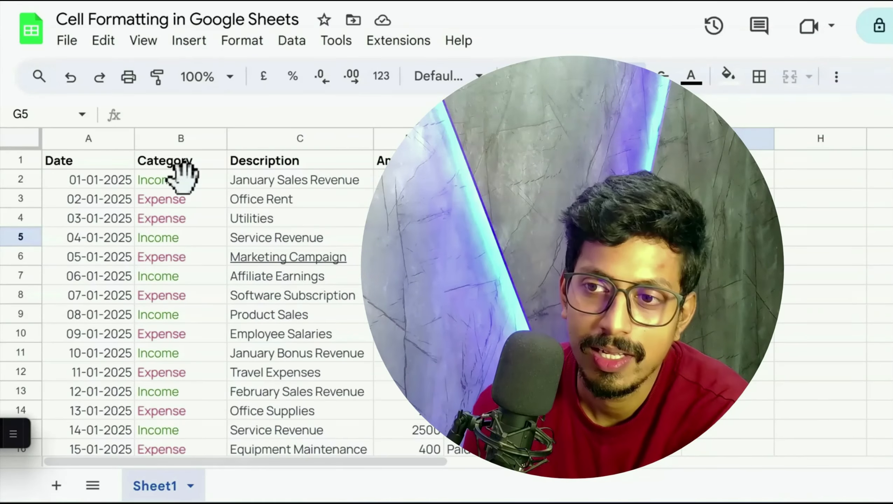
Change the text colour of all Category entries in B2:B21 to black
{"action": "left_click_drag", "start_coordinate": [194, 180], "coordinate": [191, 402]}
{"action": "scroll", "coordinate": [178, 379], "scroll_direction": "up", "scroll_amount": 3}
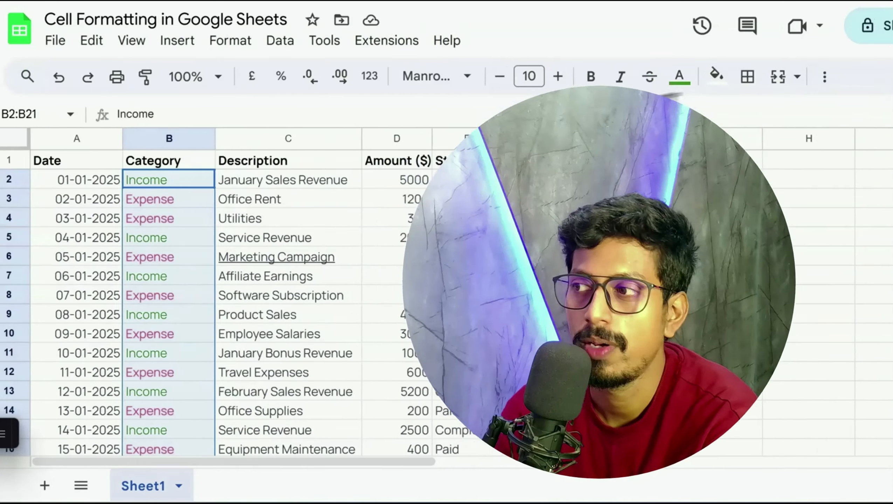
{"action": "left_click", "coordinate": [691, 76]}
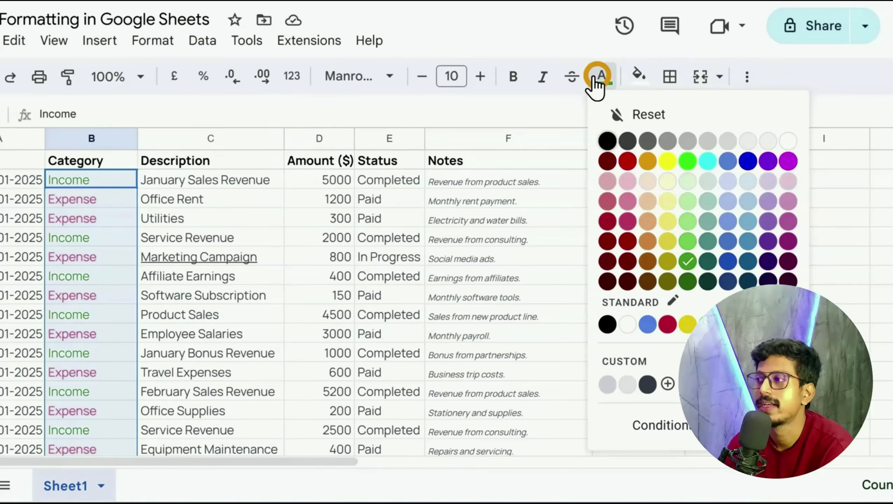
{"action": "left_click", "coordinate": [609, 140]}
{"action": "left_click", "coordinate": [209, 297]}
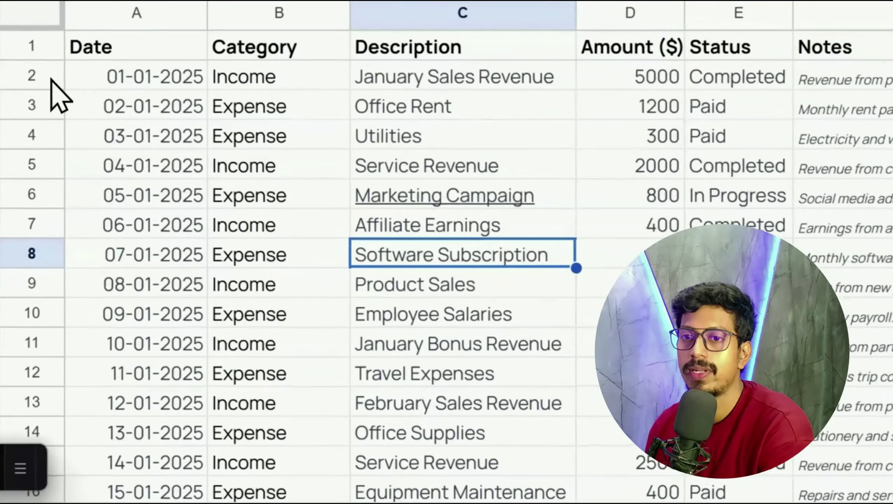
Fill all the Income rows, from row 2 to row 21, with a light green background
{"action": "left_click", "coordinate": [33, 178]}
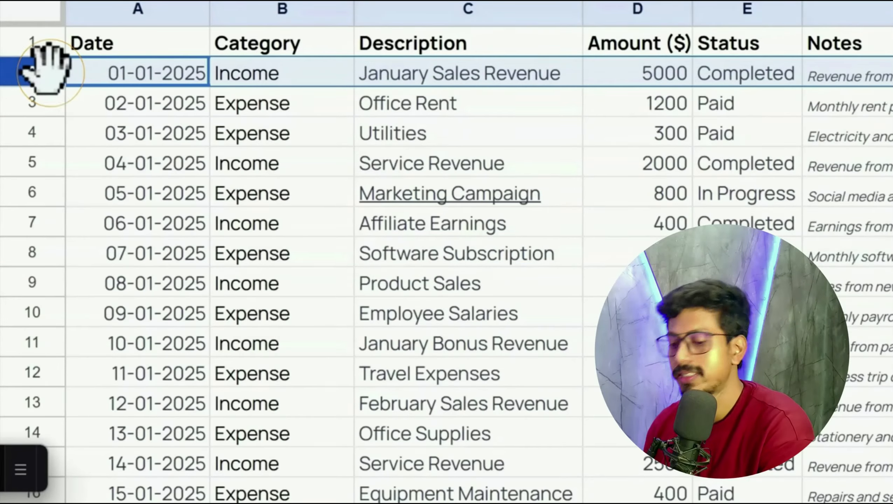
{"action": "left_click", "coordinate": [48, 165], "text": "ctrl"}
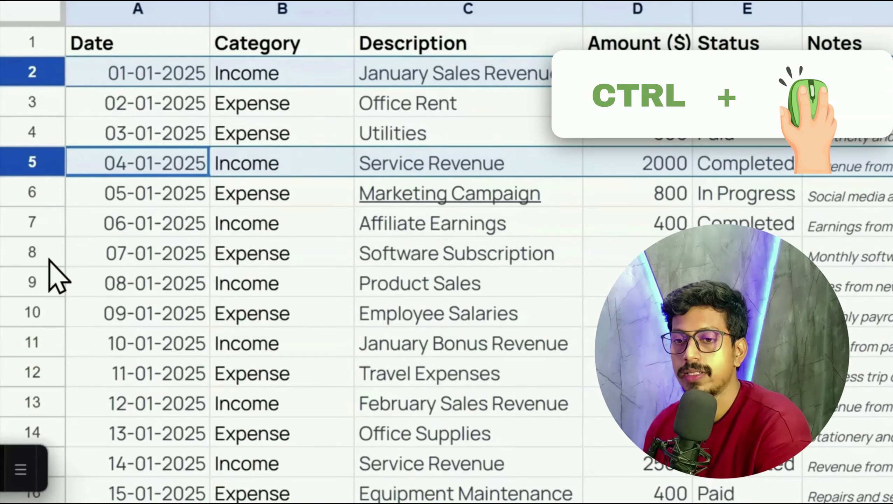
{"action": "left_click", "coordinate": [39, 251], "text": "ctrl"}
{"action": "left_click", "coordinate": [34, 226], "text": "ctrl"}
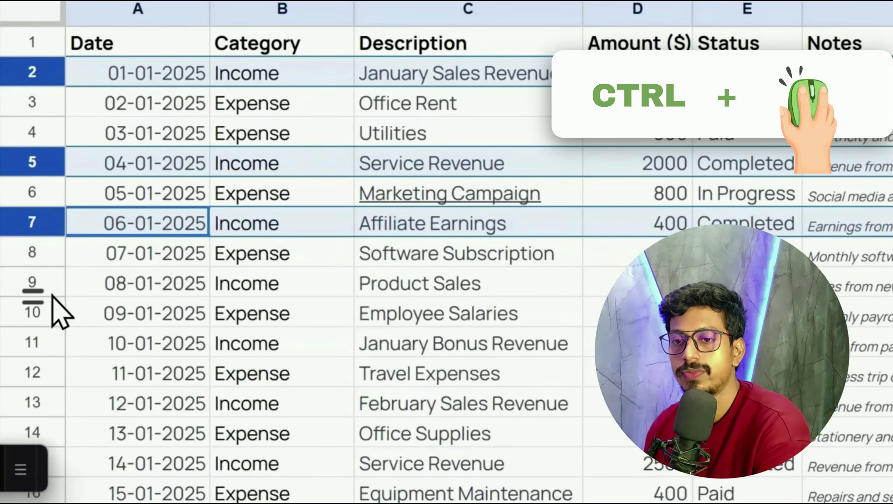
{"action": "left_click", "coordinate": [45, 284], "text": "ctrl"}
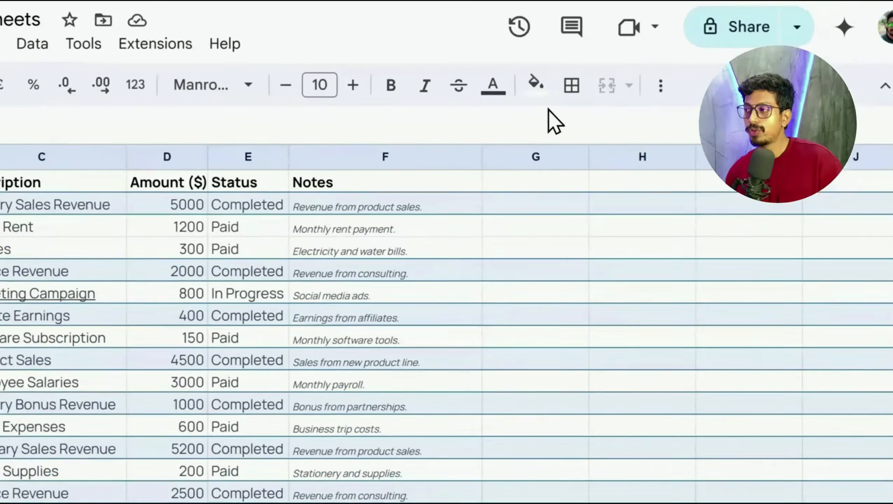
{"action": "left_click", "coordinate": [749, 65]}
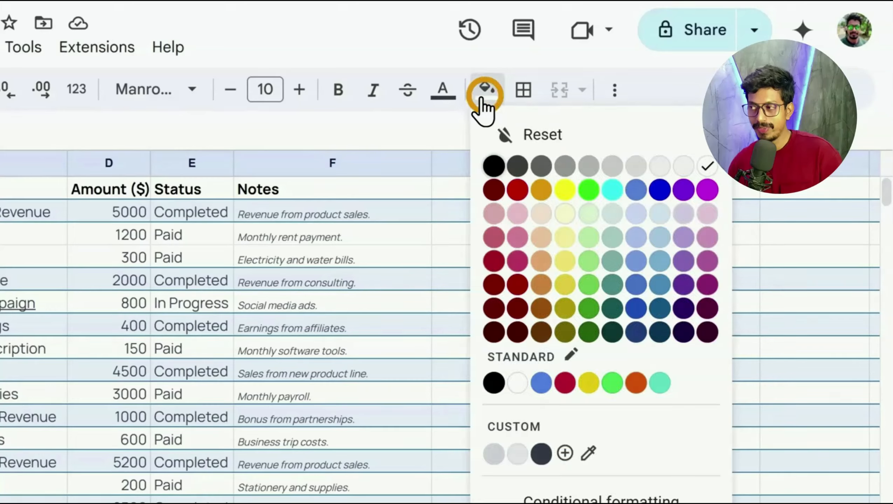
{"action": "left_click", "coordinate": [586, 213]}
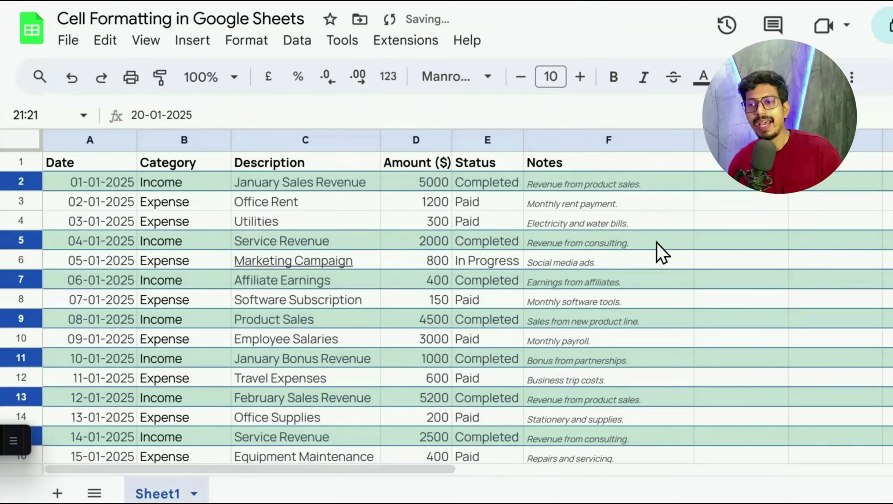
{"action": "left_click", "coordinate": [477, 265]}
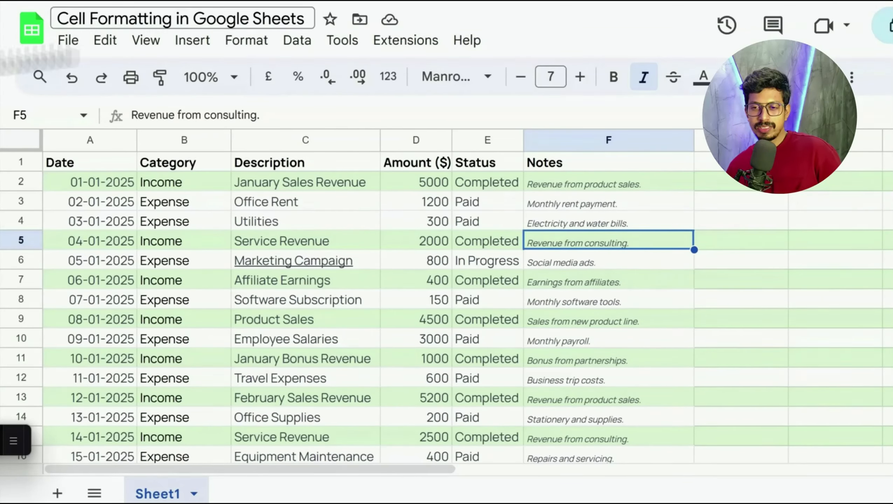
{"action": "left_click", "coordinate": [32, 206]}
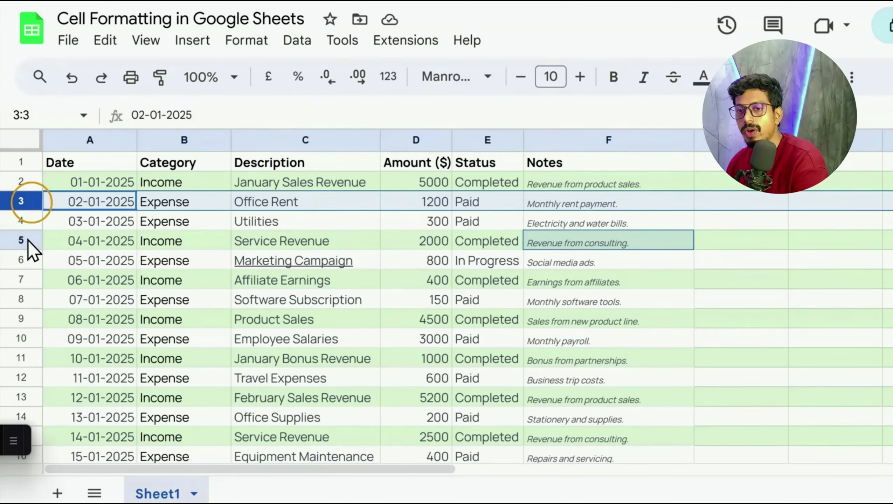
{"action": "left_click", "coordinate": [30, 222], "text": "ctrl"}
{"action": "left_click", "coordinate": [30, 262], "text": "ctrl"}
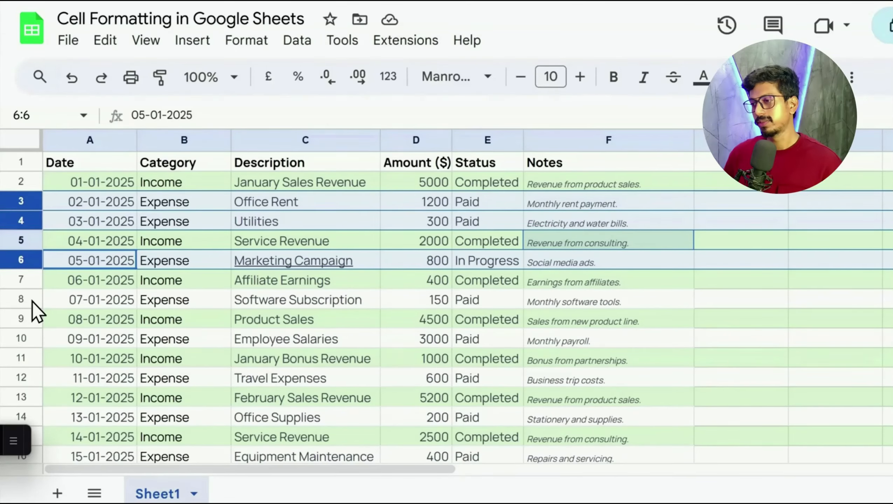
{"action": "left_click", "coordinate": [765, 281]}
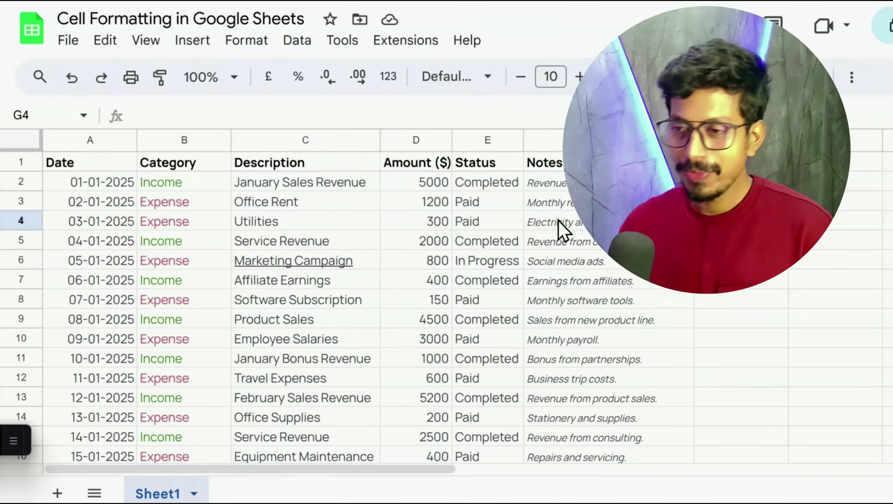
Copy the formatting of Expense cell B3 onto the Software Subscription cell C8 with Paint format
{"action": "left_click", "coordinate": [188, 211]}
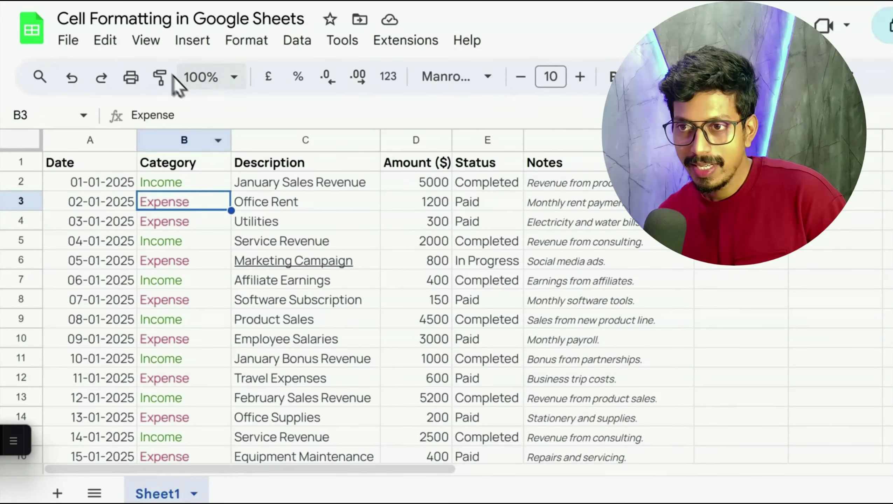
{"action": "left_click", "coordinate": [161, 77]}
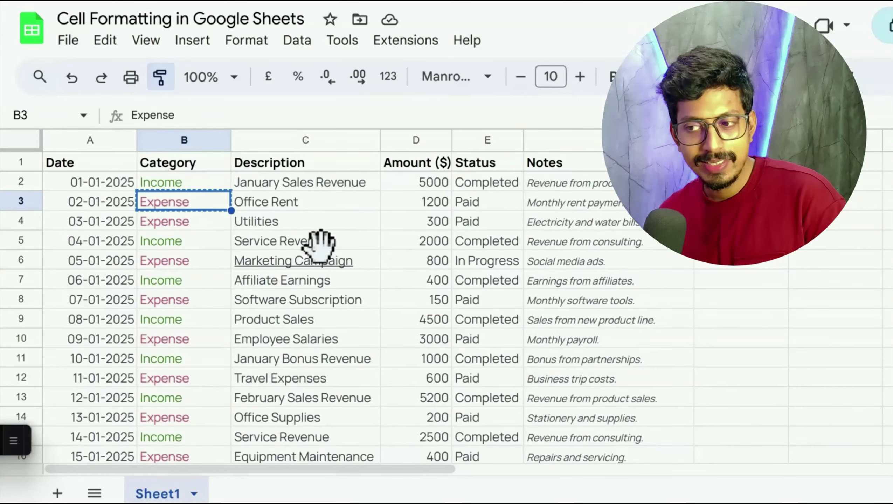
{"action": "left_click", "coordinate": [297, 301]}
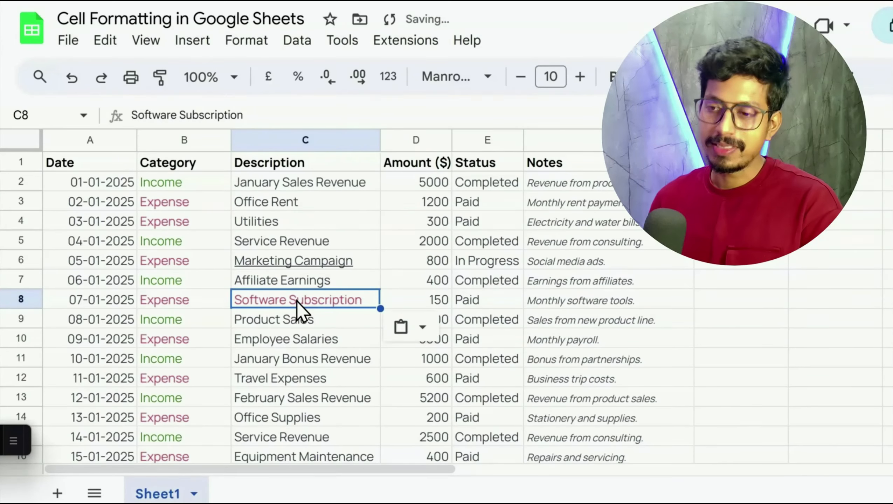